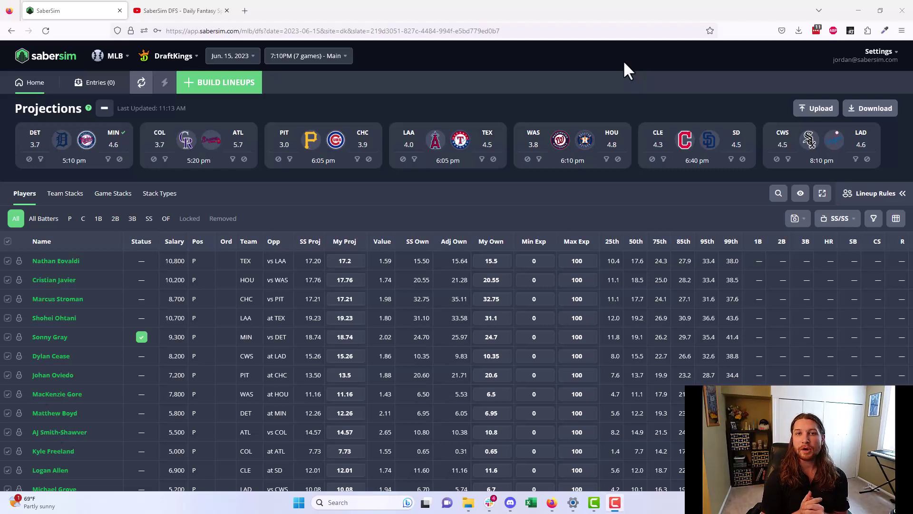
Switch to the YouTube tab with the 'Start Winning MORE with our DFS Profit Plan' video.
key(ctrl+Tab)
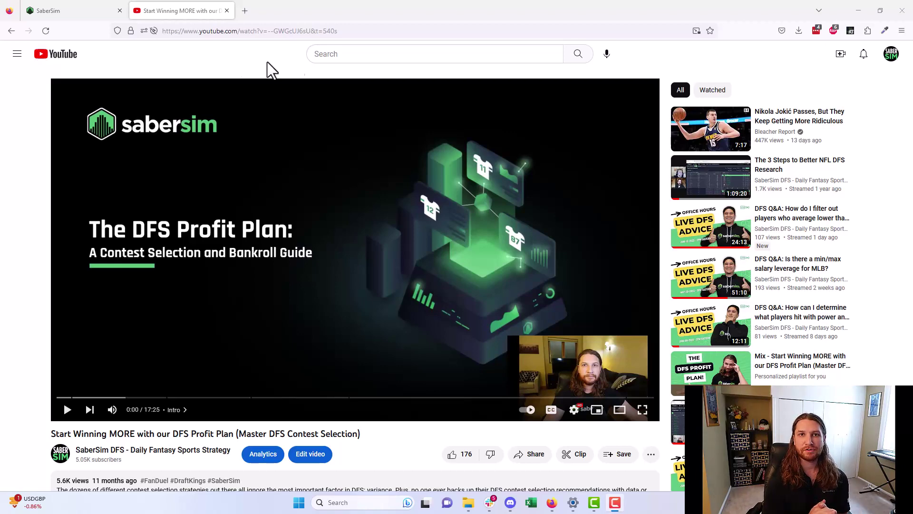
Switch back to the SaberSim tab with the Jun. 15 7:10PM Main slate projections table.
key(ctrl+shift+Tab)
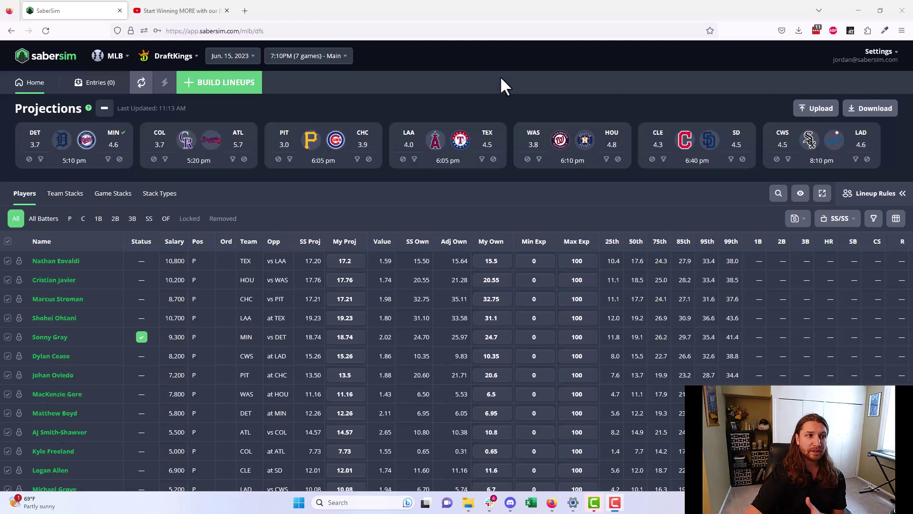
Build 20 GPP lineups for a 20-max contest, then review stack-type exposures and players sorted by SS Own.
click(232, 95)
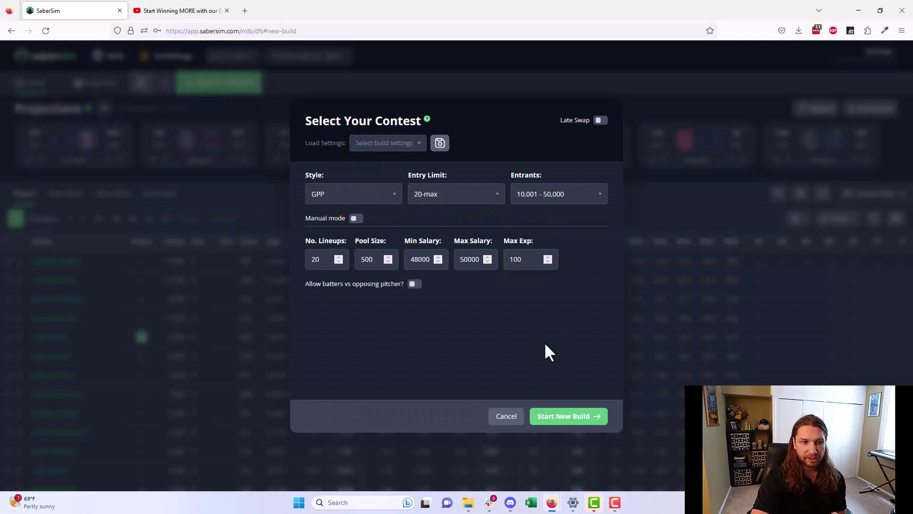
click(573, 425)
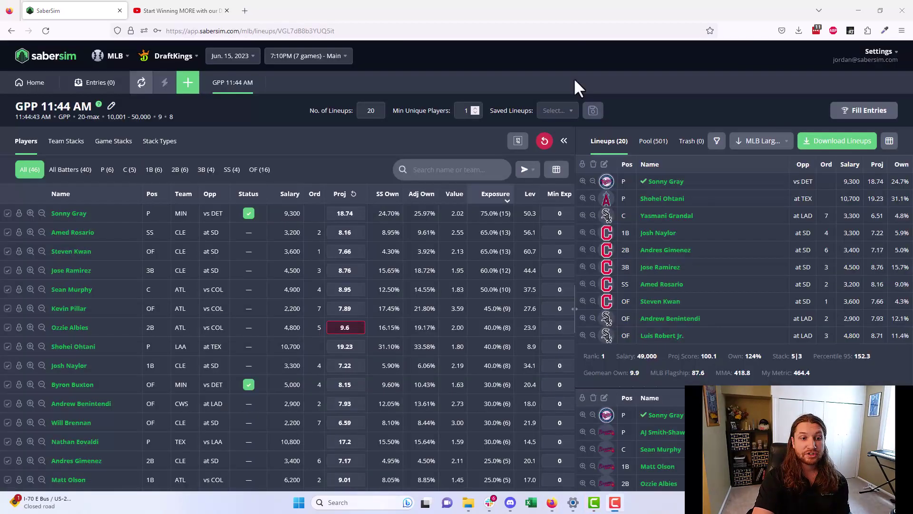
click(164, 142)
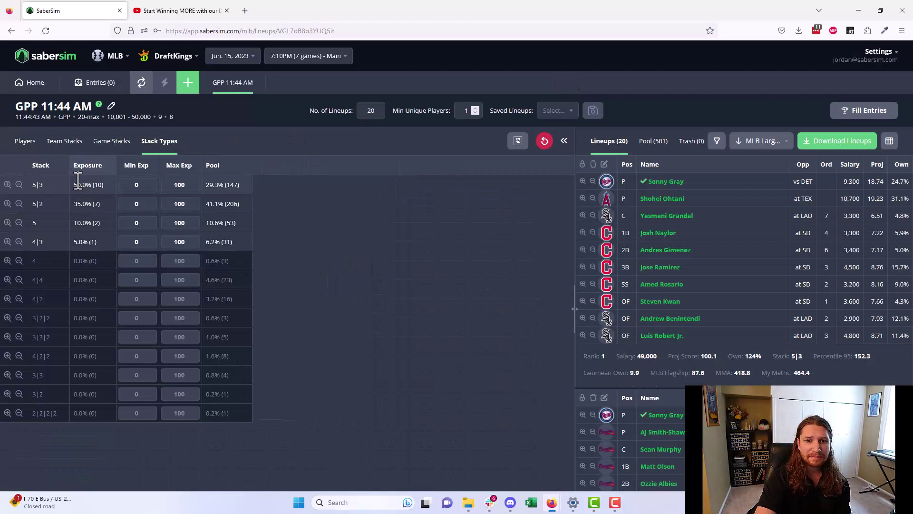
click(78, 165)
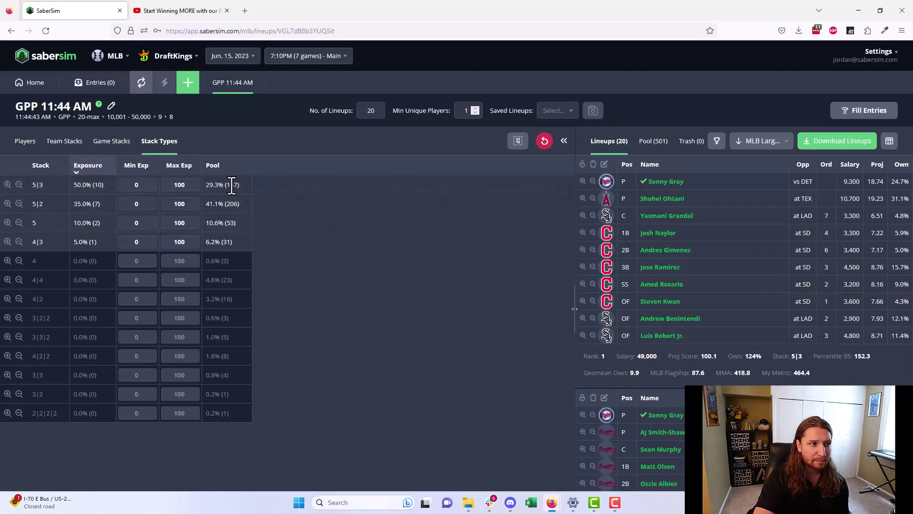
click(26, 141)
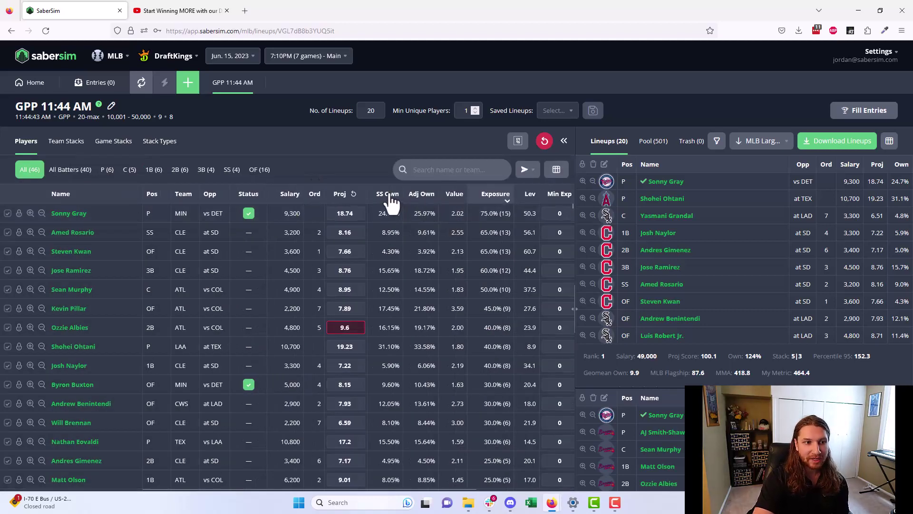
click(387, 194)
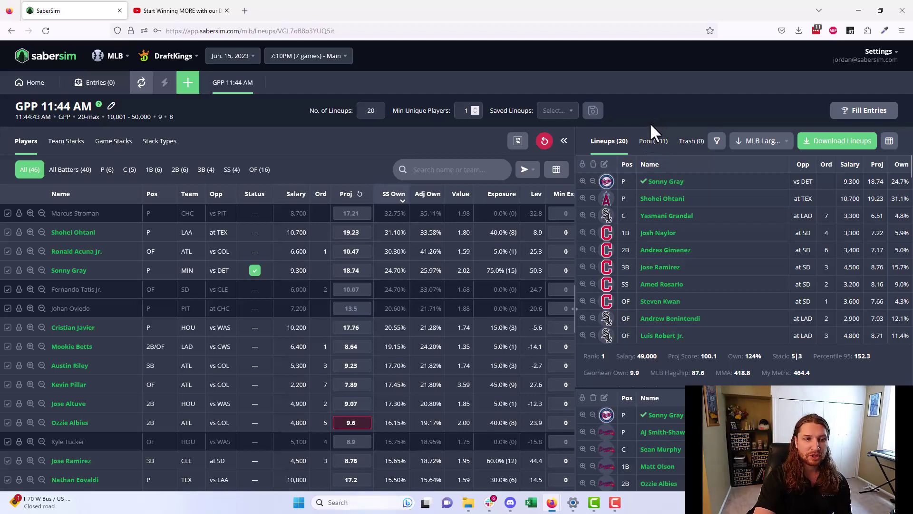
Set CLE's team-stack Max Exp to 0 and re-optimize the 20 lineups.
click(69, 143)
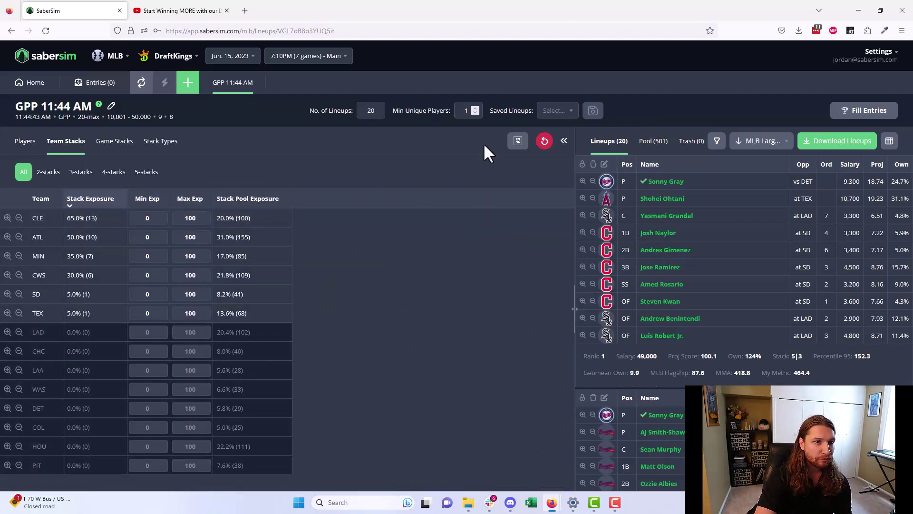
click(190, 218)
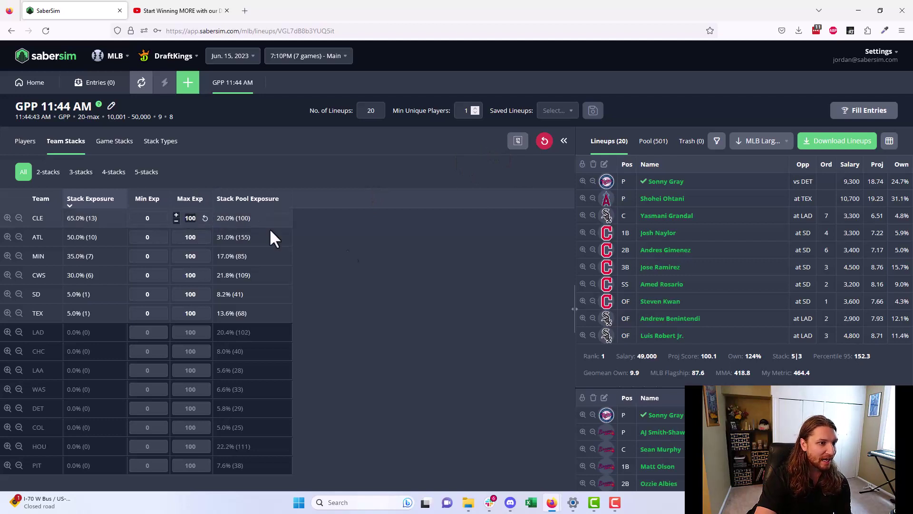
text(0)
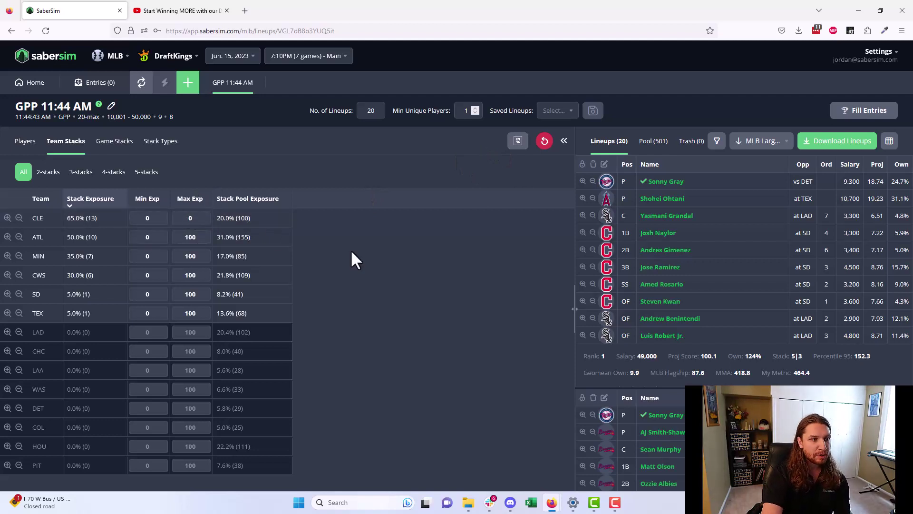
click(492, 142)
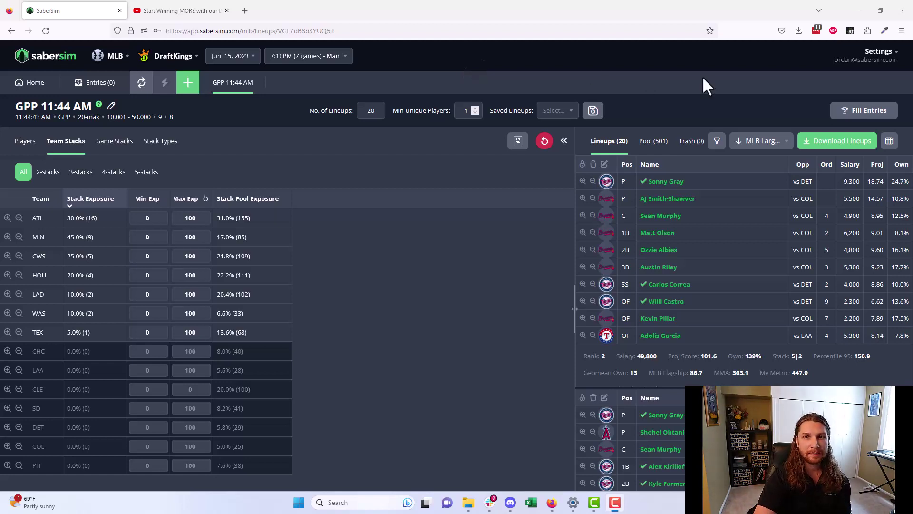
Upload DKEntries(52).csv and fill all 20 MLB $6K Solo Shot entries using Unique Random.
click(863, 110)
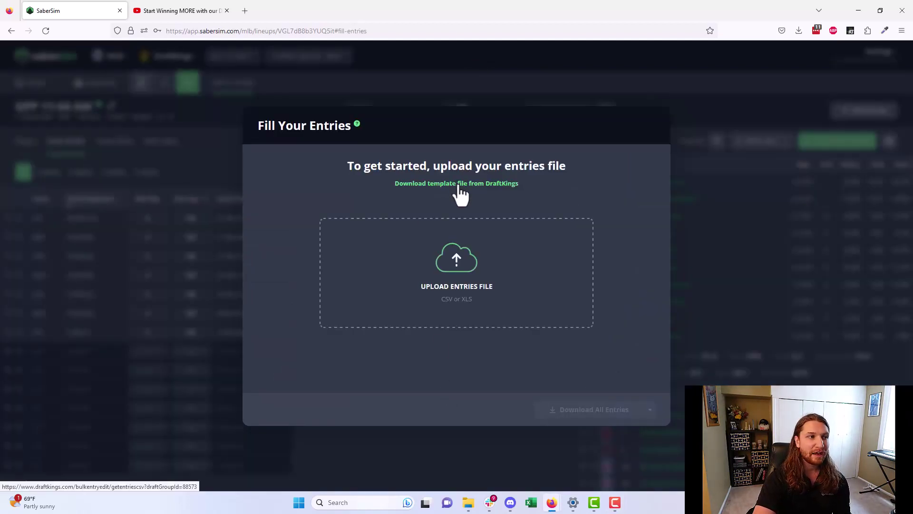
click(461, 185)
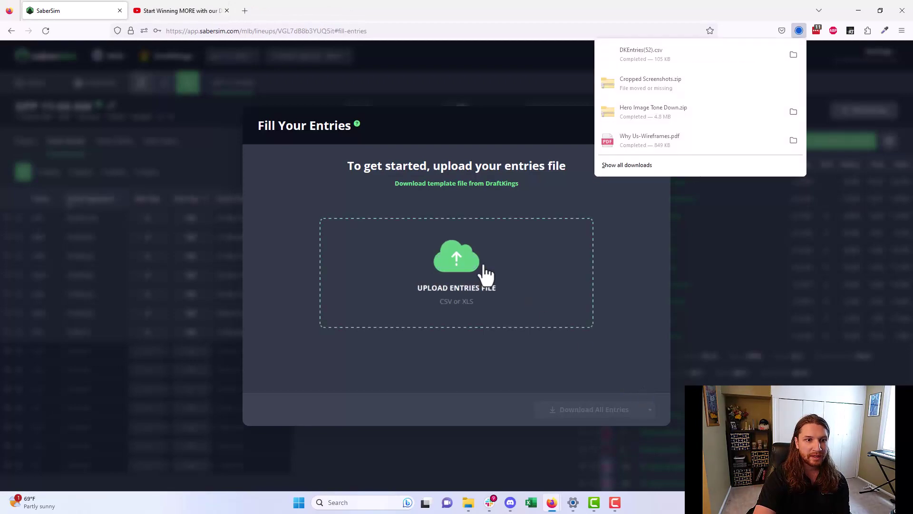
click(486, 275)
click(481, 261)
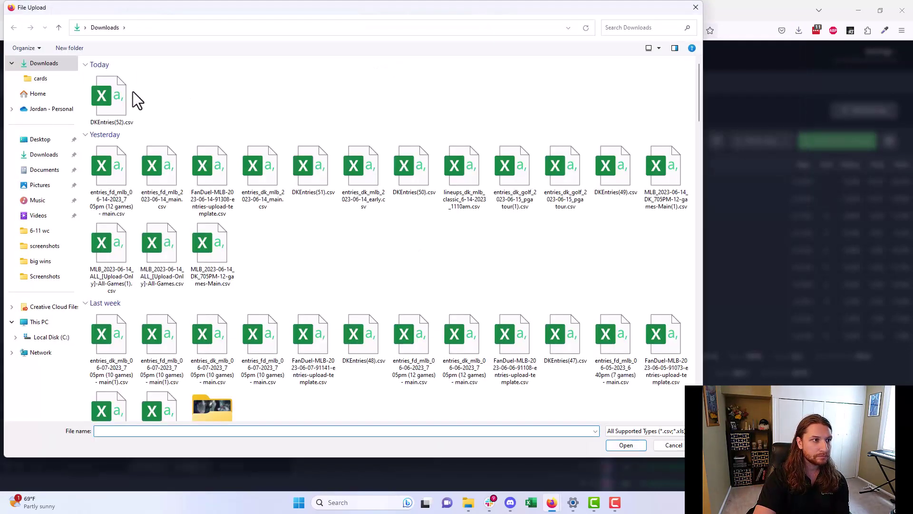
double_click(133, 98)
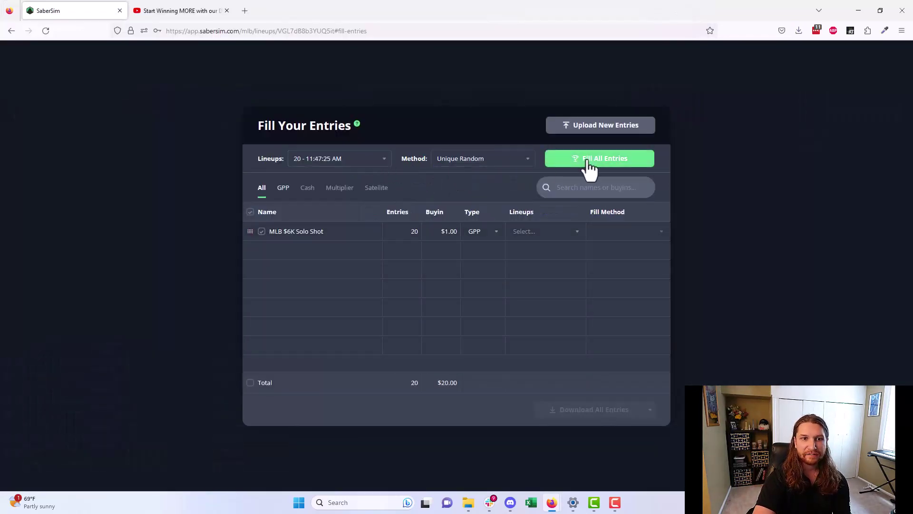
click(593, 164)
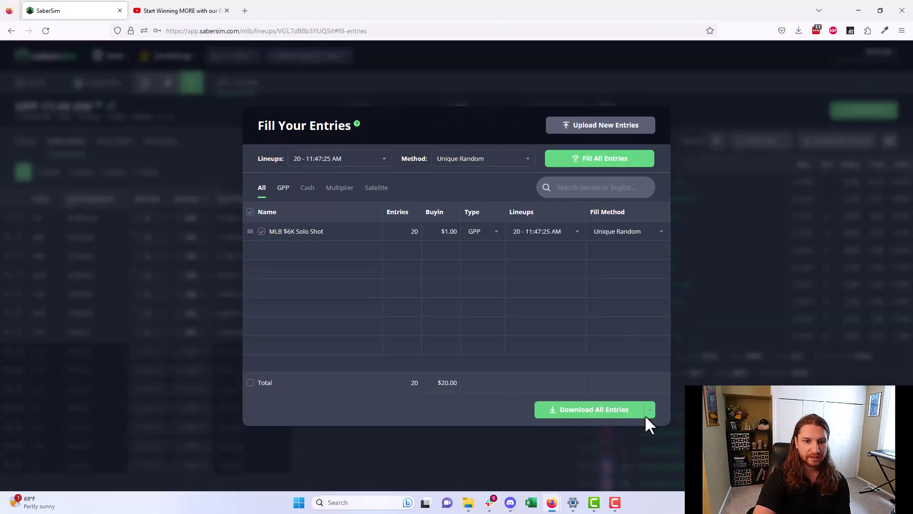
Download the filled entries and upload the CSV on DraftKings, updating 20/20 entries with 0 errors.
click(652, 410)
click(673, 448)
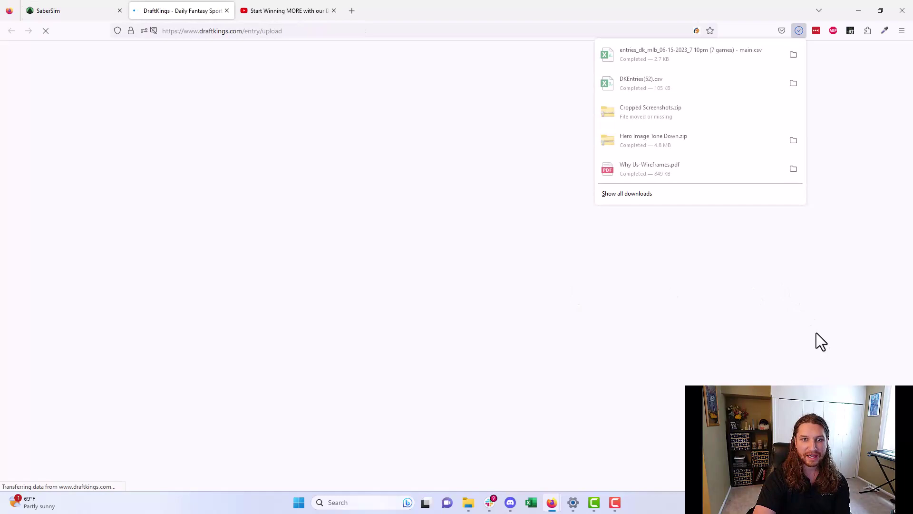
click(818, 320)
click(653, 189)
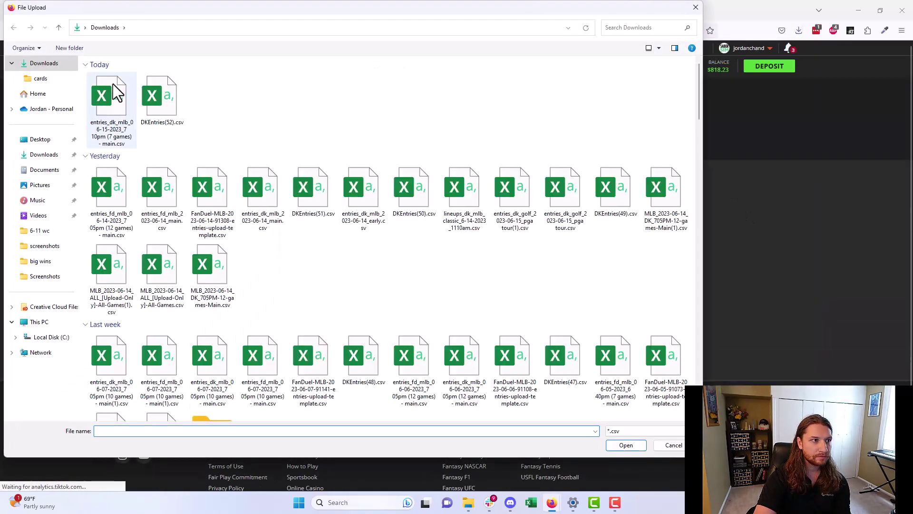
double_click(102, 95)
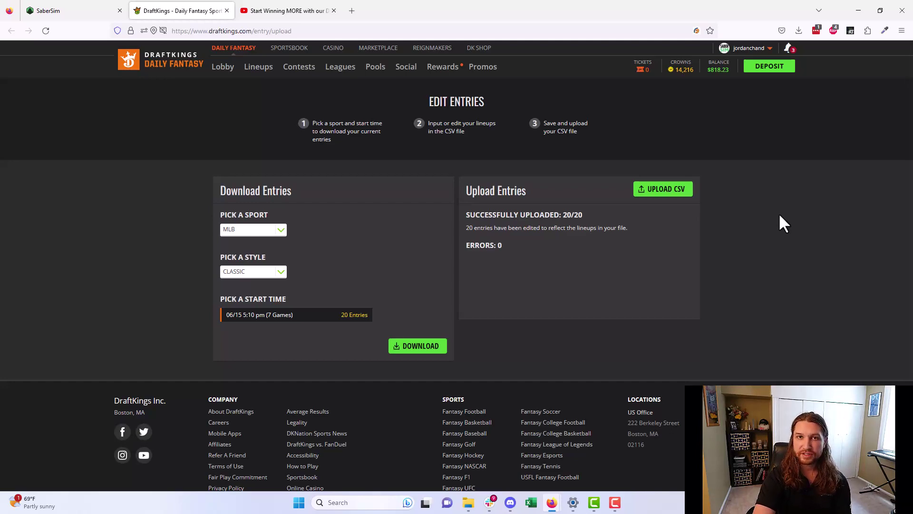
Return from the GPP 11:44 AM build to SaberSim's MLB projections page.
click(86, 10)
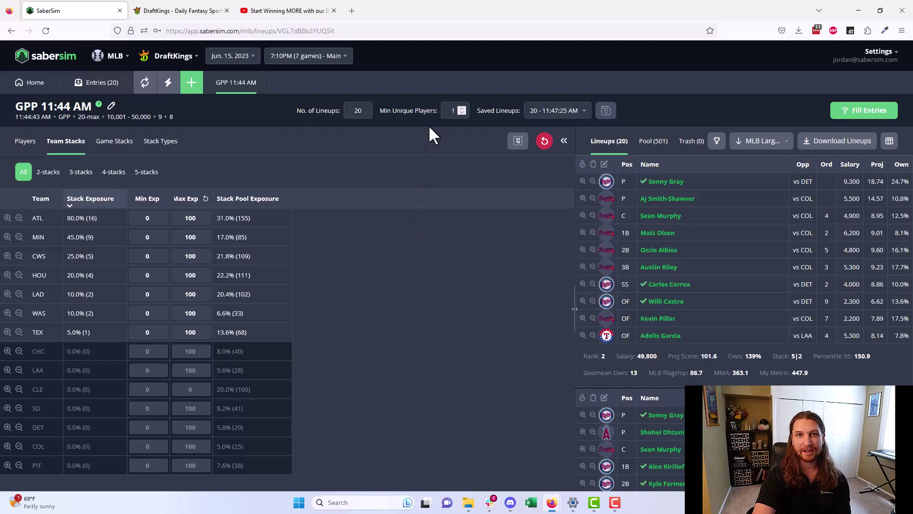
key(alt+Left)
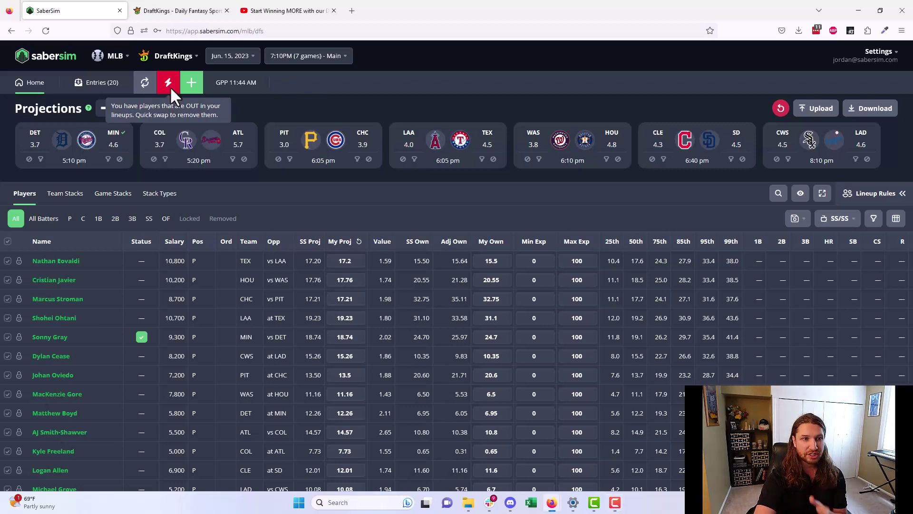
Quick-swap the out player Sean Murphy for Travis d'Arnaud in 10 lineups and re-upload the entries to DraftKings.
click(169, 86)
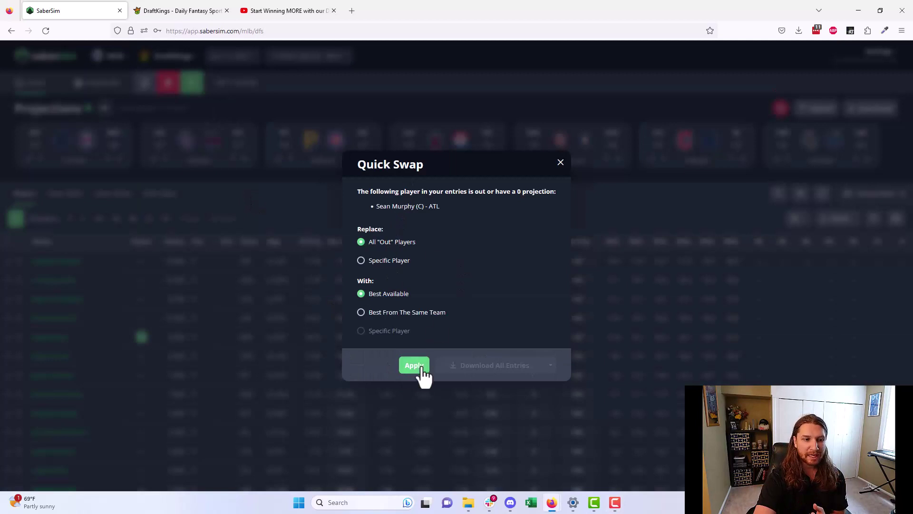
click(421, 366)
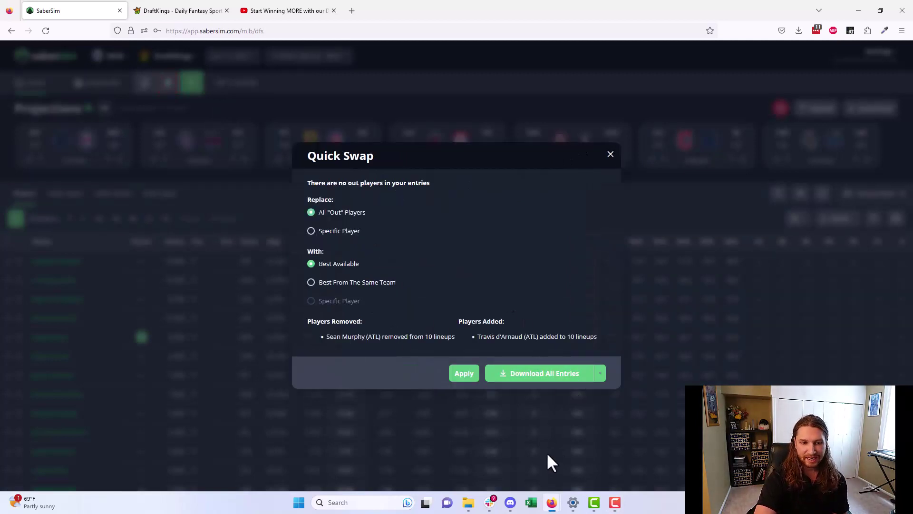
click(566, 375)
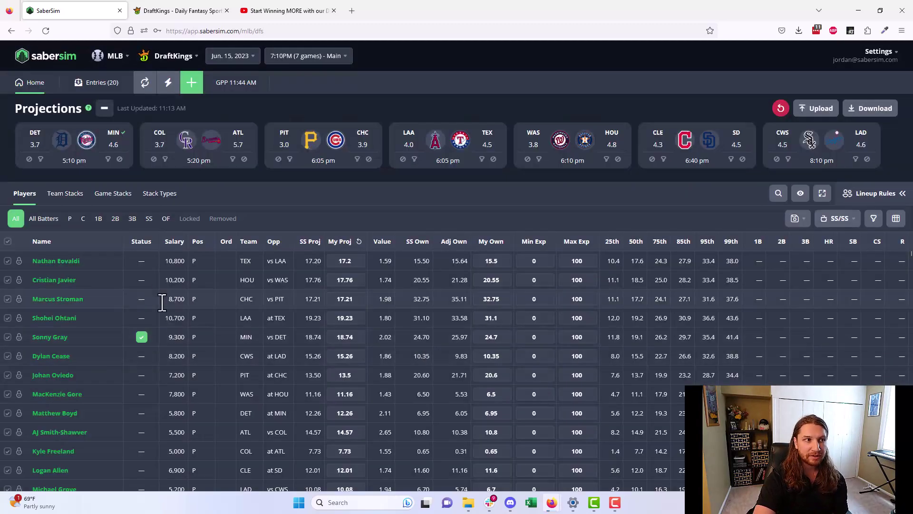
click(169, 6)
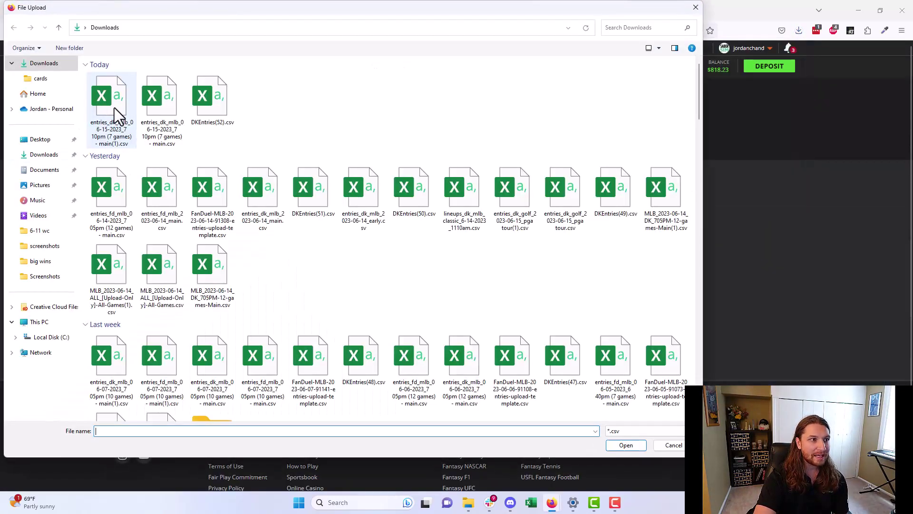
double_click(115, 107)
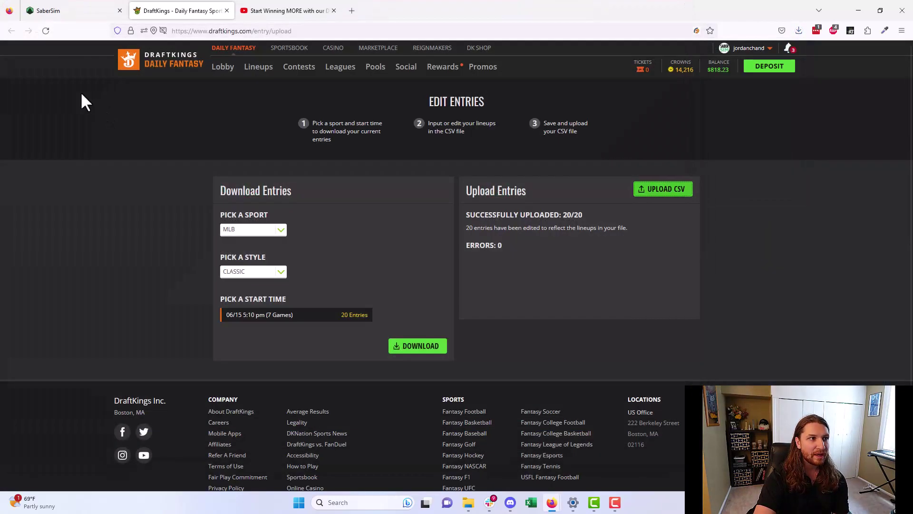
click(54, 7)
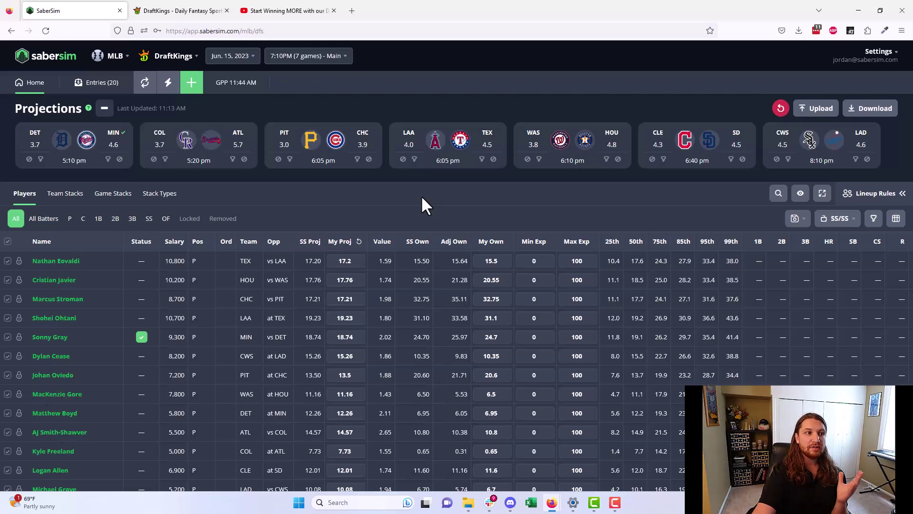
Start a new build with Late Swap enabled, confirm the warning, and late swap all 20 lineups.
click(192, 83)
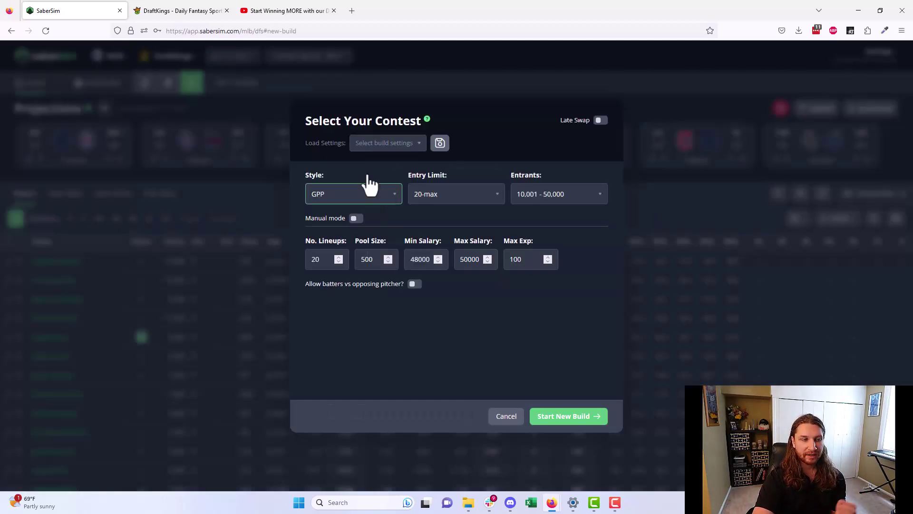
click(601, 120)
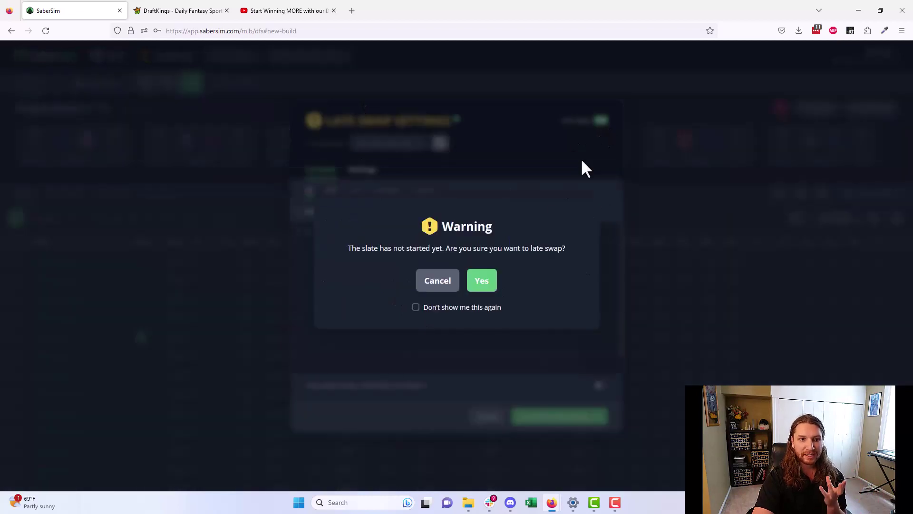
click(483, 281)
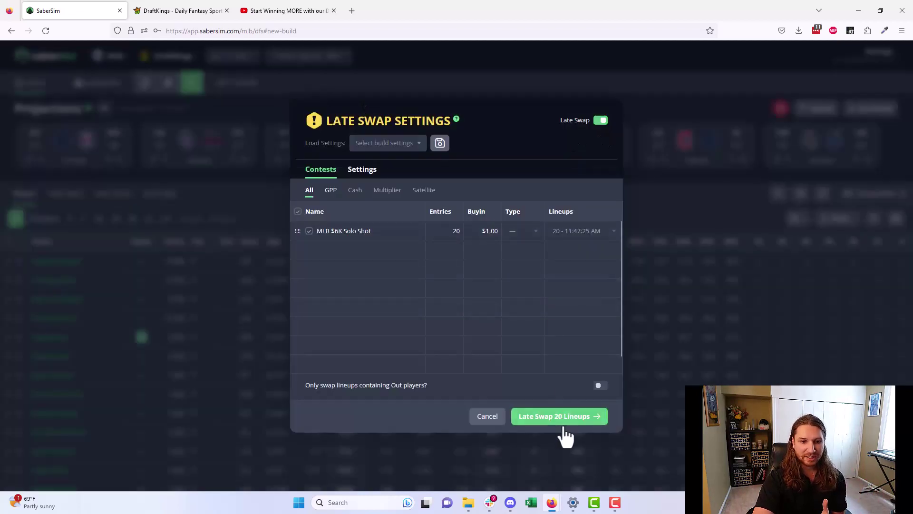
click(569, 418)
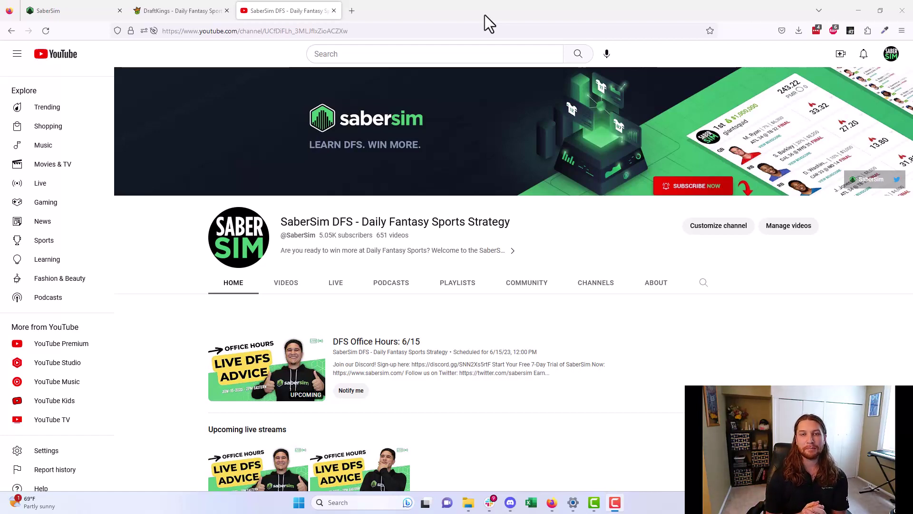
Switch from the YouTube channel page to Discord's SaberSim verification channel.
key(alt+Tab)
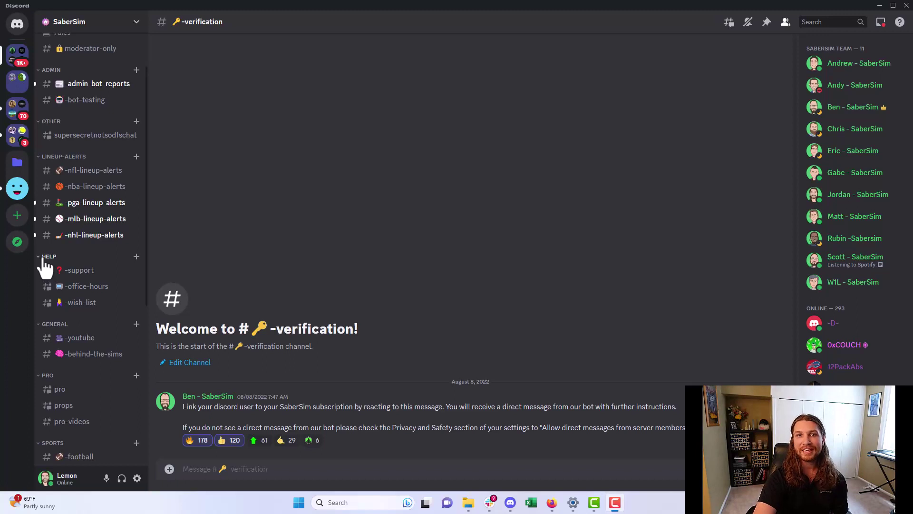
scroll(52, 274, down, 5)
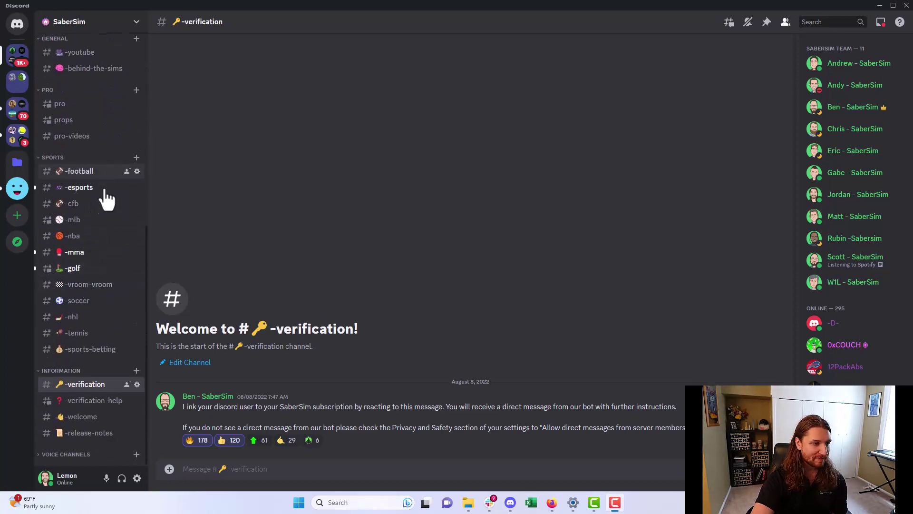
mouse_move(100, 221)
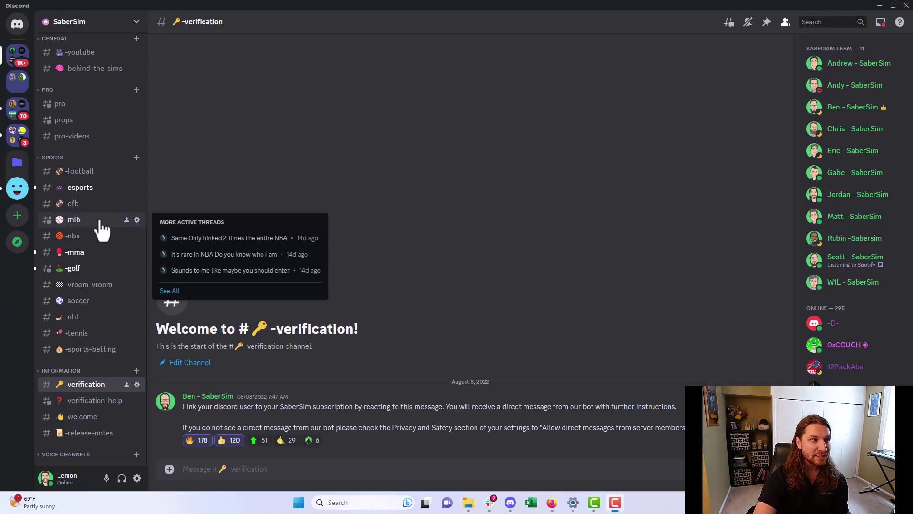
scroll(101, 228, up, 3)
mouse_move(101, 151)
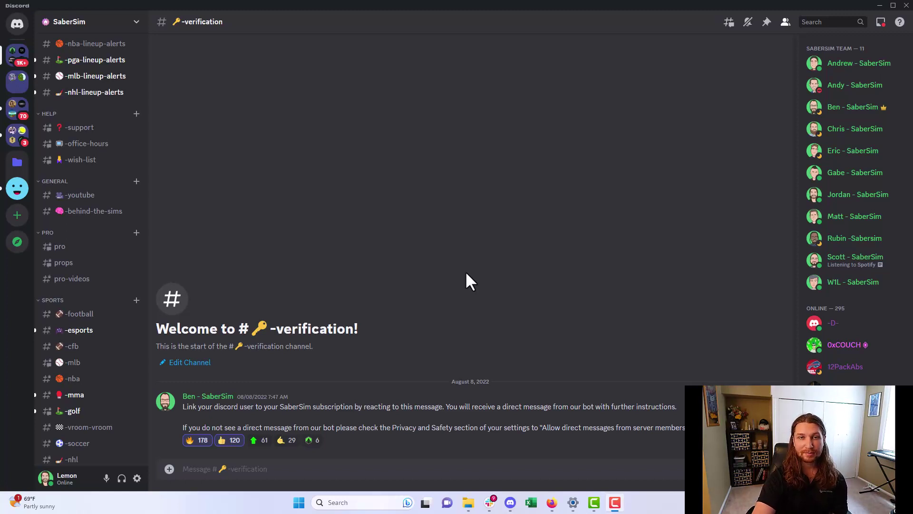
mouse_move(99, 247)
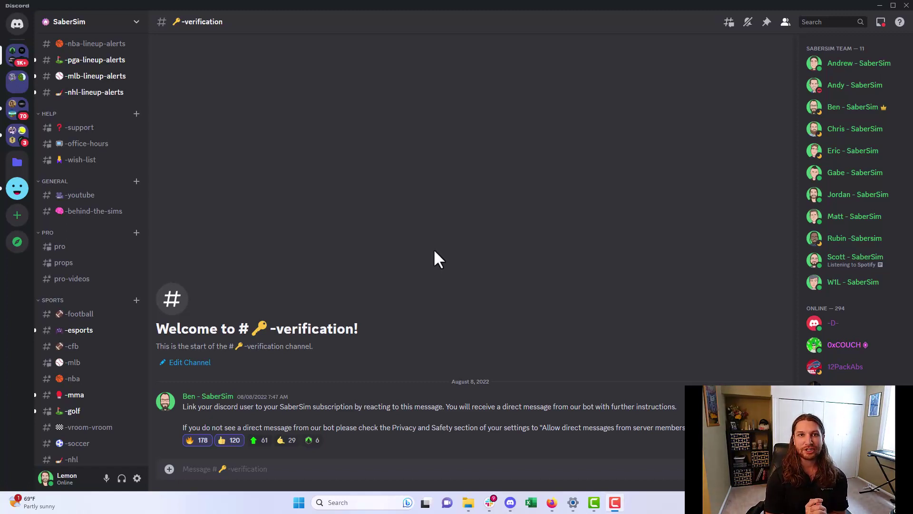
Switch from Discord back to SaberSim's MLB DraftKings projections page for the Jun. 15 Main slate.
key(alt+Tab)
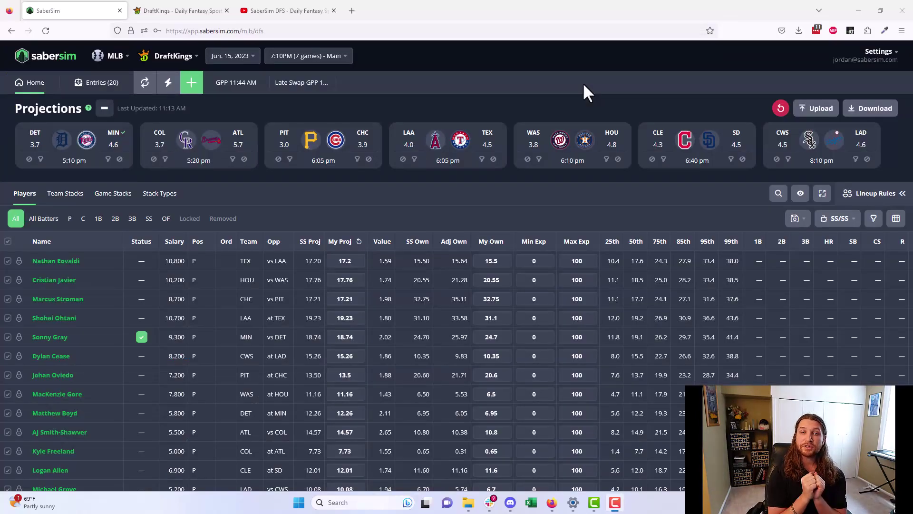